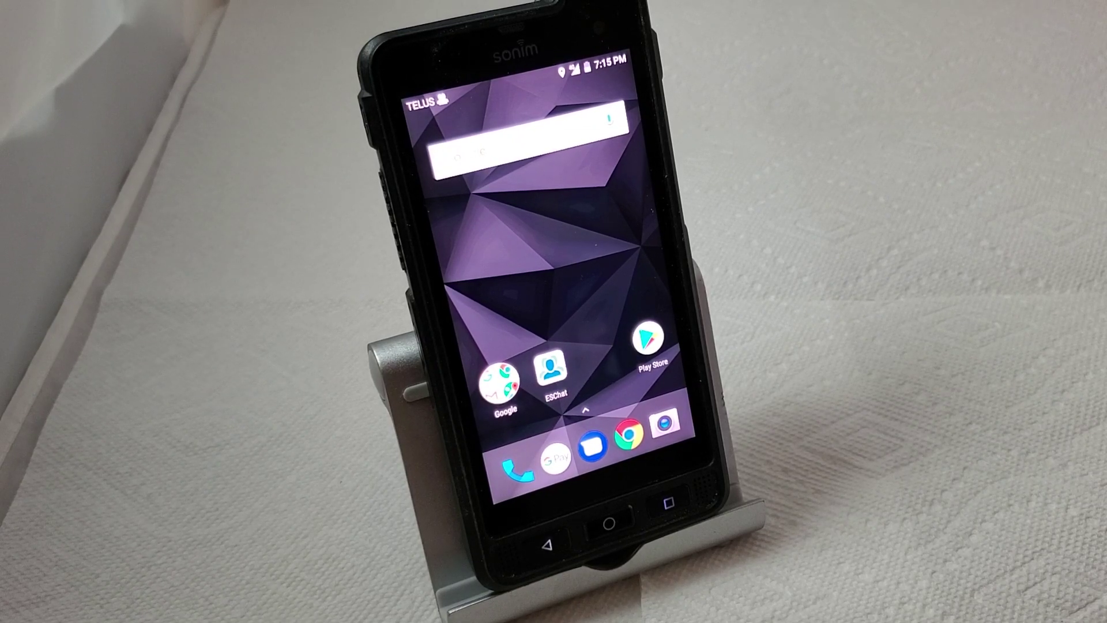
# Launch ESChat, open and close the navigation drawer, and start a contact search.
pyautogui.click(550, 367)
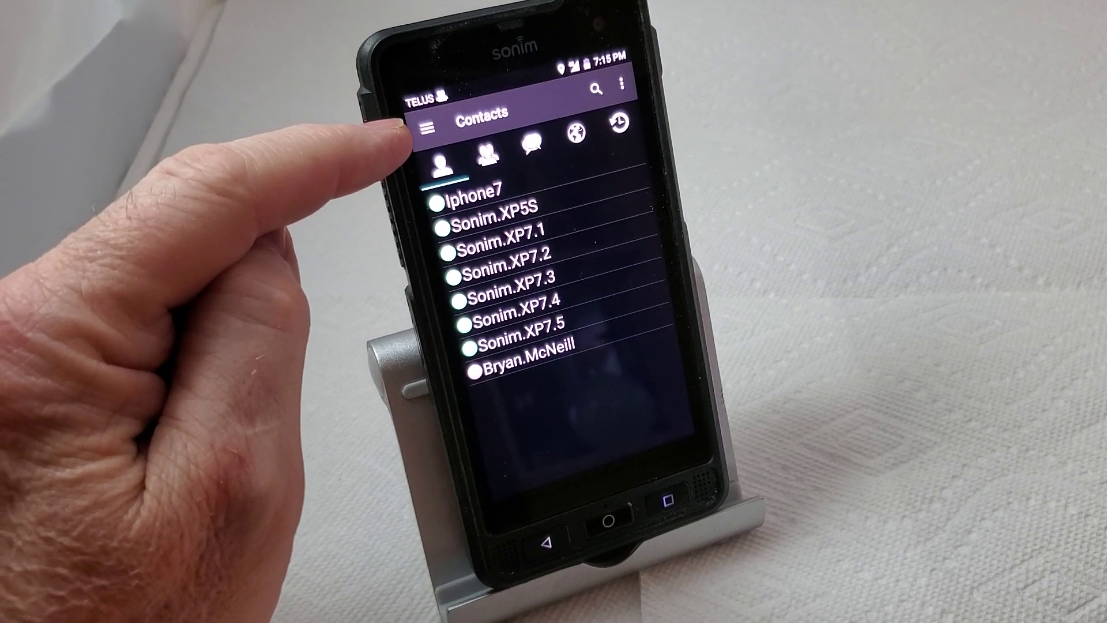
pyautogui.click(427, 113)
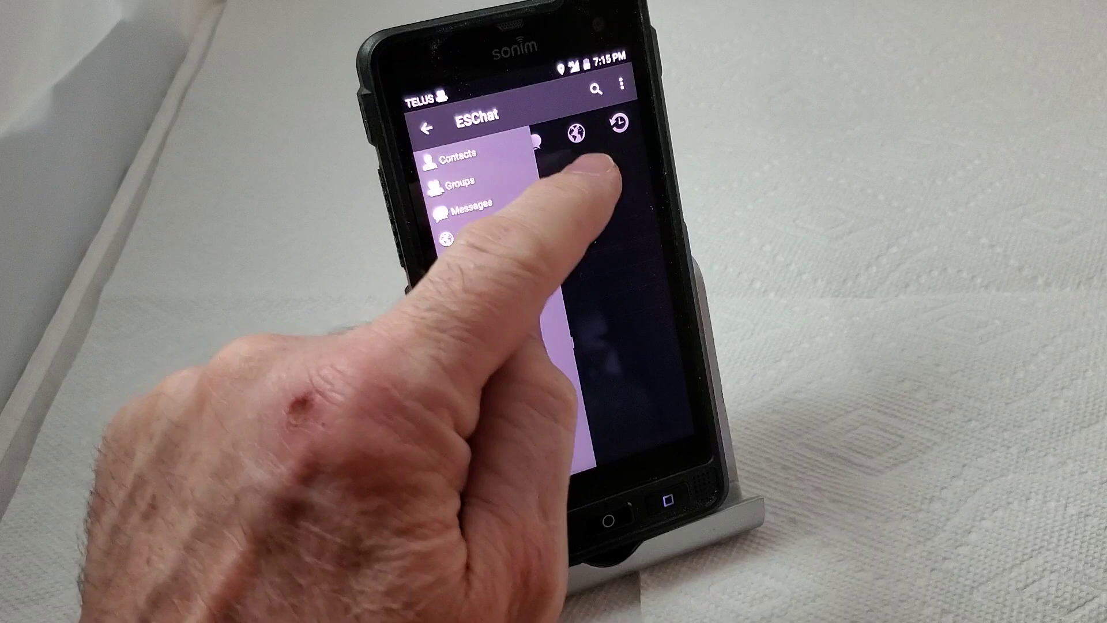
pyautogui.click(636, 230)
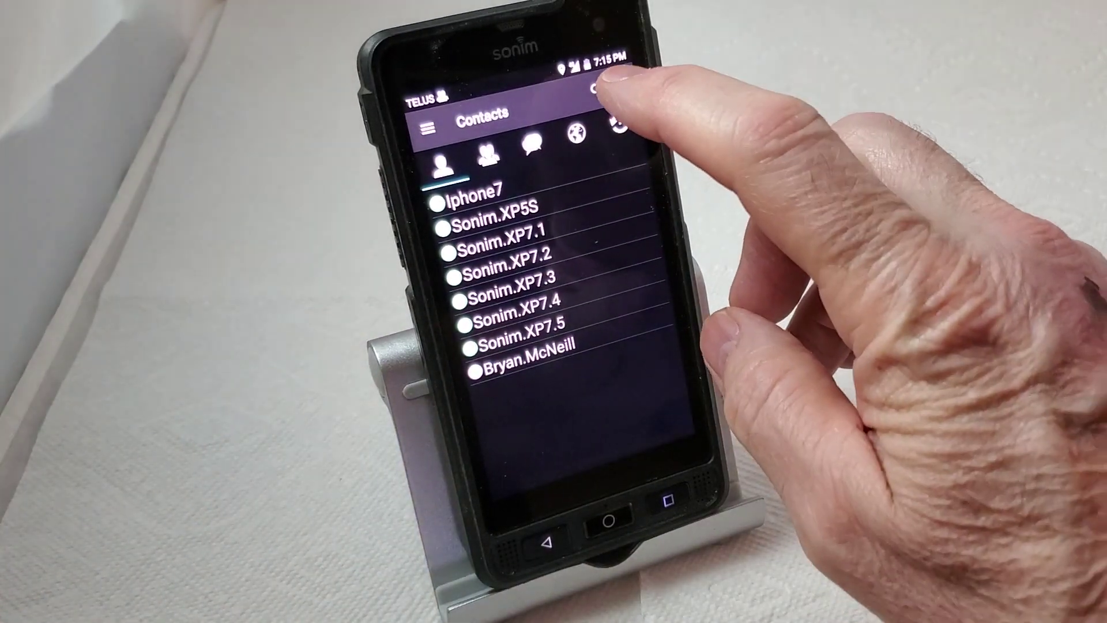
pyautogui.click(596, 90)
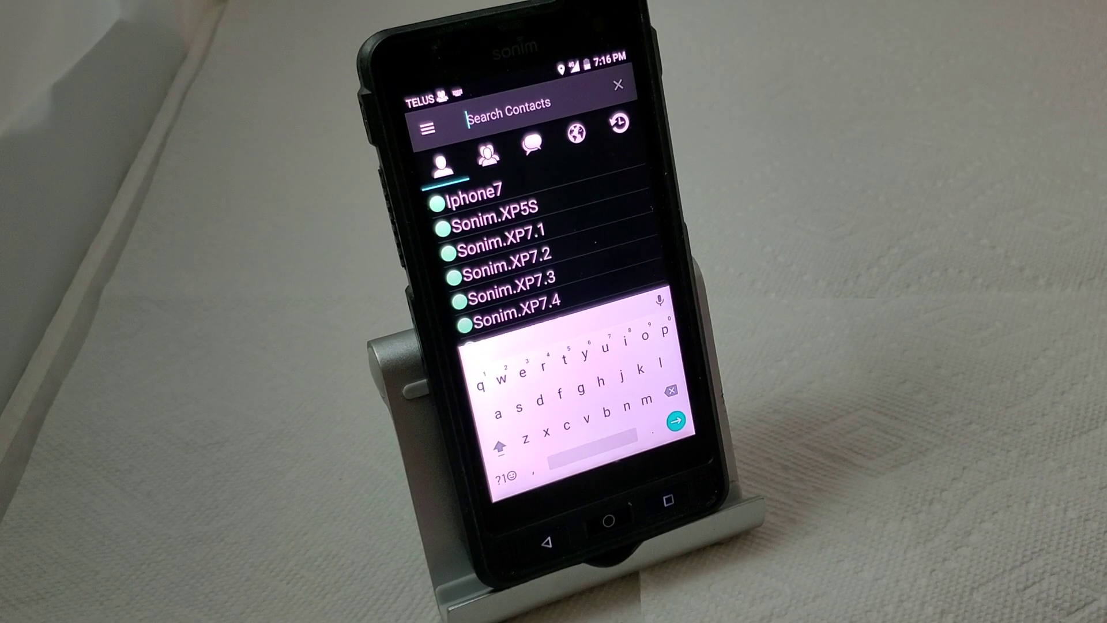
# Dismiss the search, sign out of ESChat with confirmation, then reactivate the account.
pyautogui.click(620, 83)
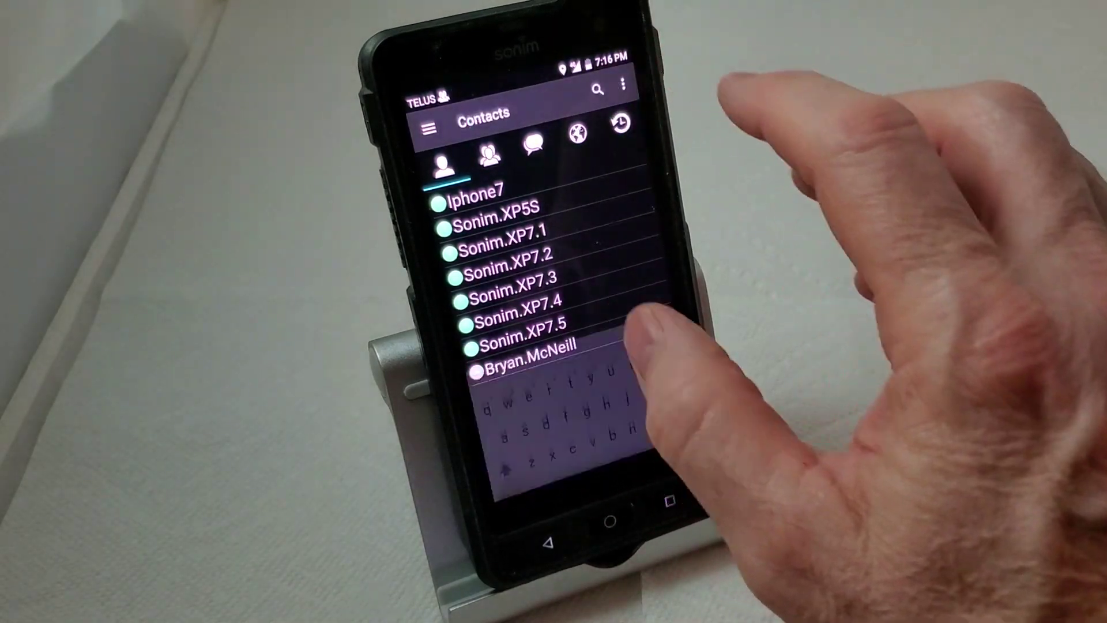
pyautogui.click(624, 84)
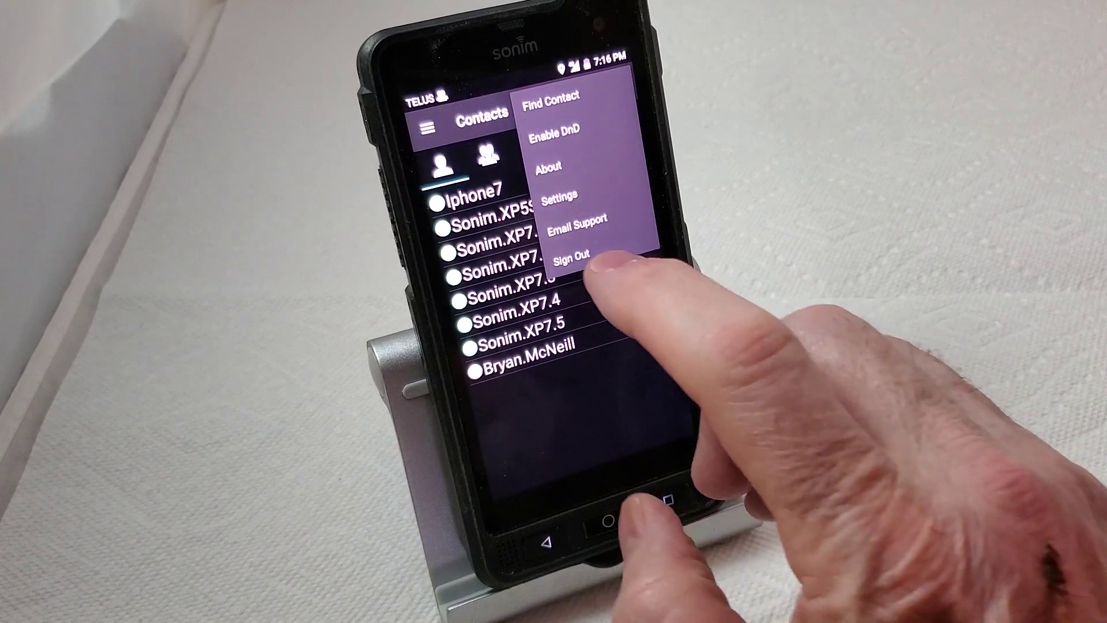
pyautogui.click(573, 252)
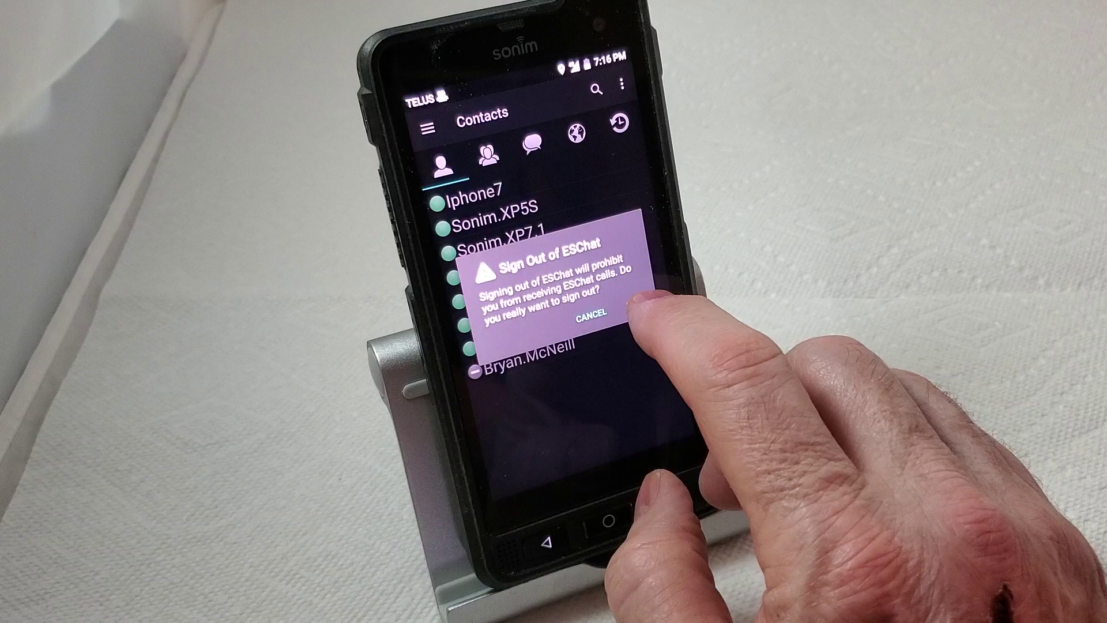
pyautogui.click(640, 309)
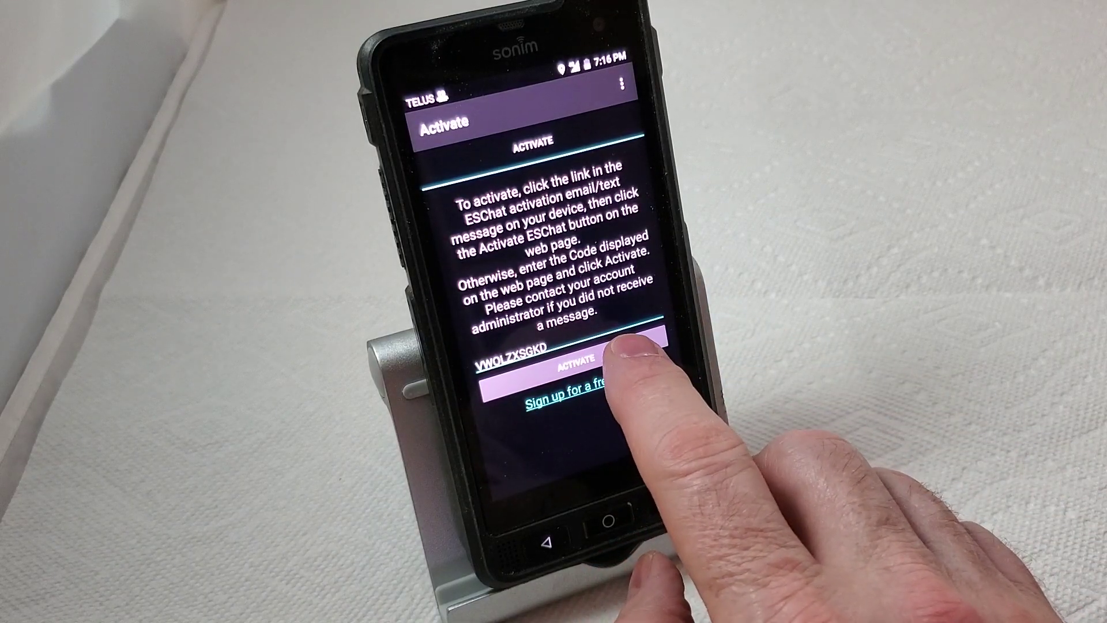
pyautogui.click(574, 362)
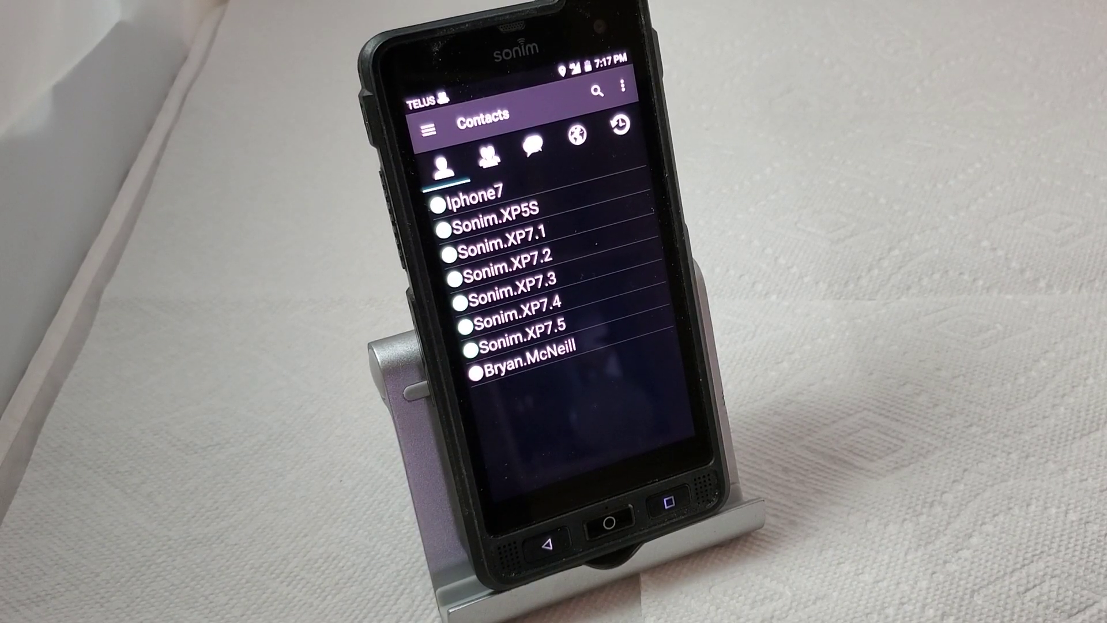
# Select Sonim.XP7.2 and hold a private push-to-talk call with it.
pyautogui.click(510, 252)
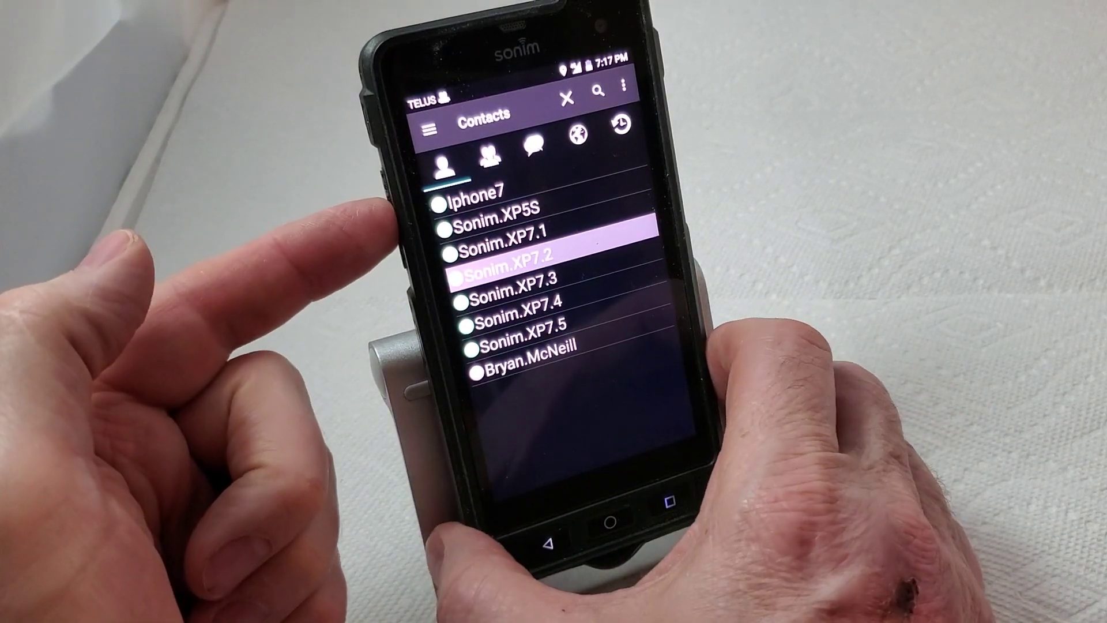
pyautogui.click(390, 217)
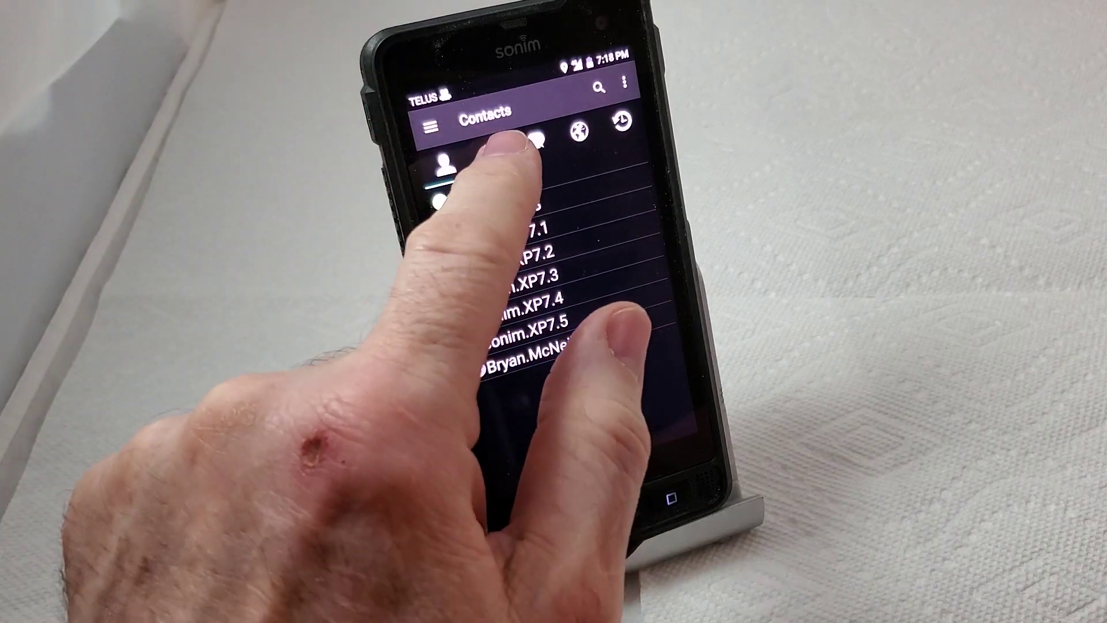
# Call the test4 group from the Groups list, then leave and confirm ending the call.
pyautogui.click(491, 153)
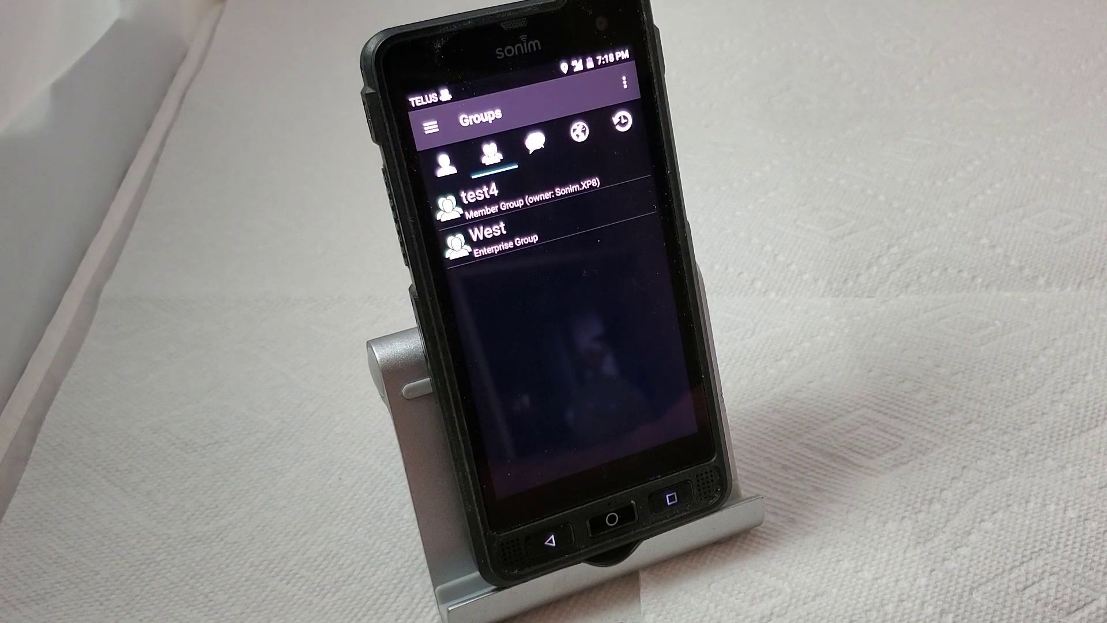
pyautogui.click(493, 207)
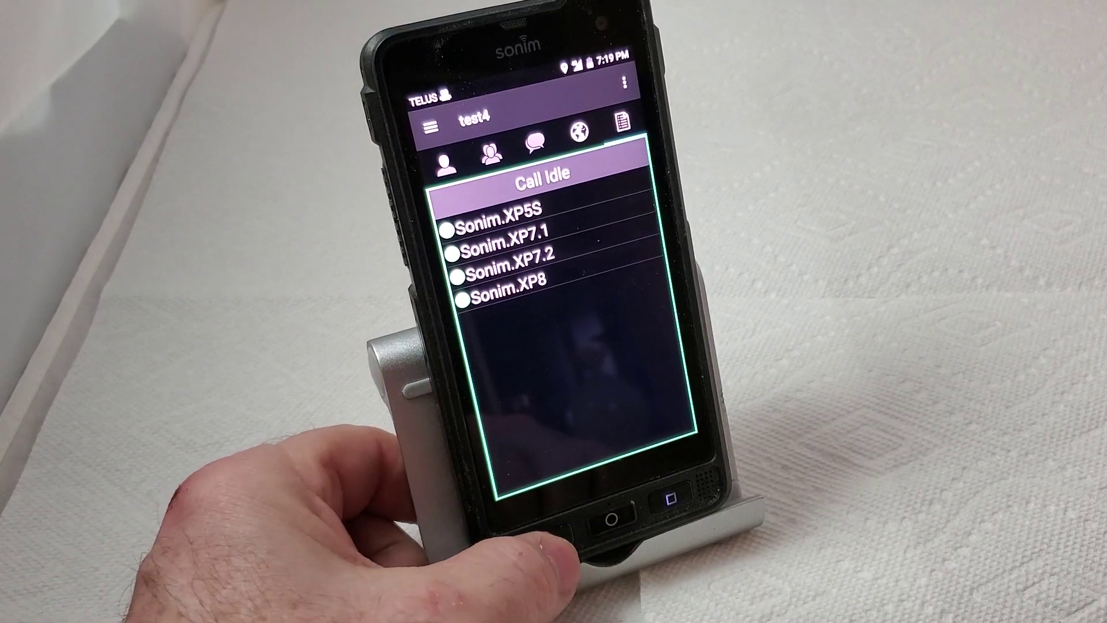
pyautogui.click(548, 540)
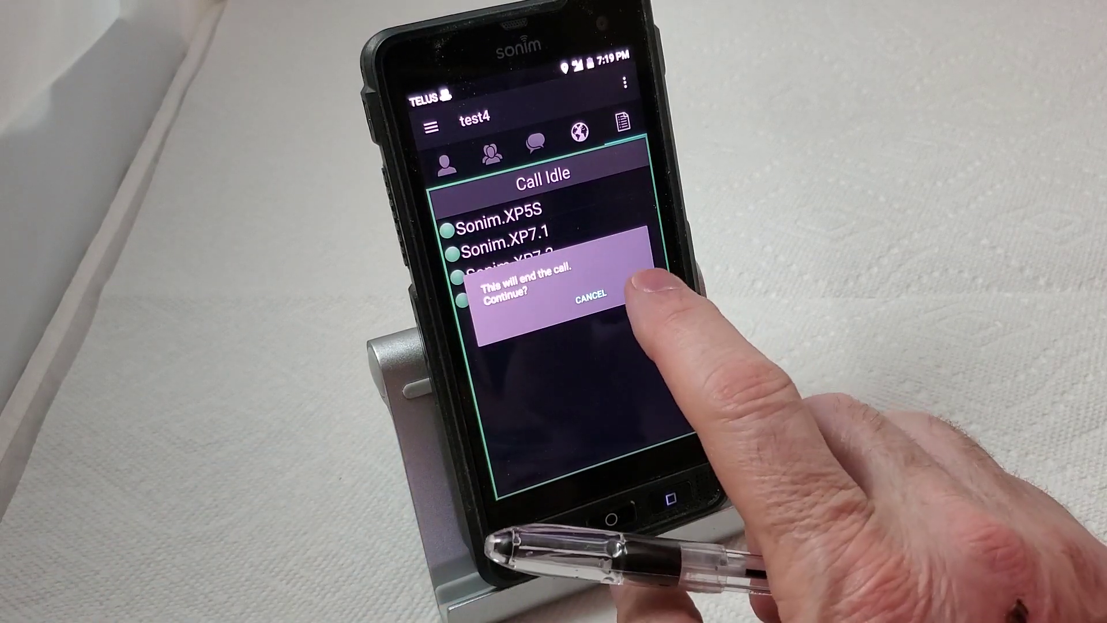
pyautogui.click(631, 285)
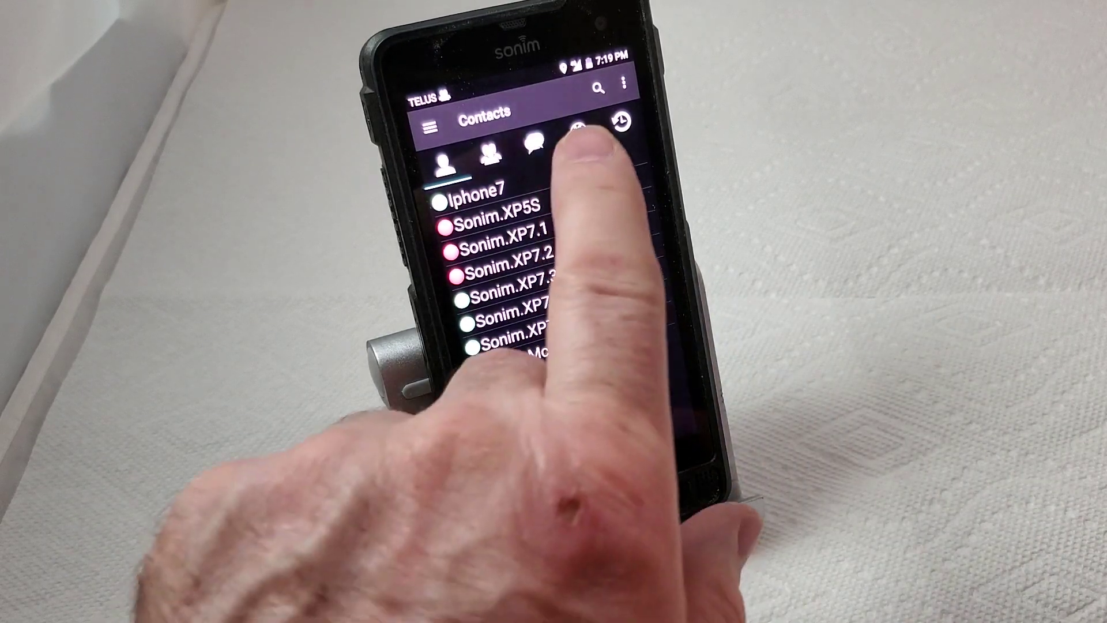
# Glance at the messages list, then send Sonim.XP7.3 a text message from its contact actions.
pyautogui.click(538, 139)
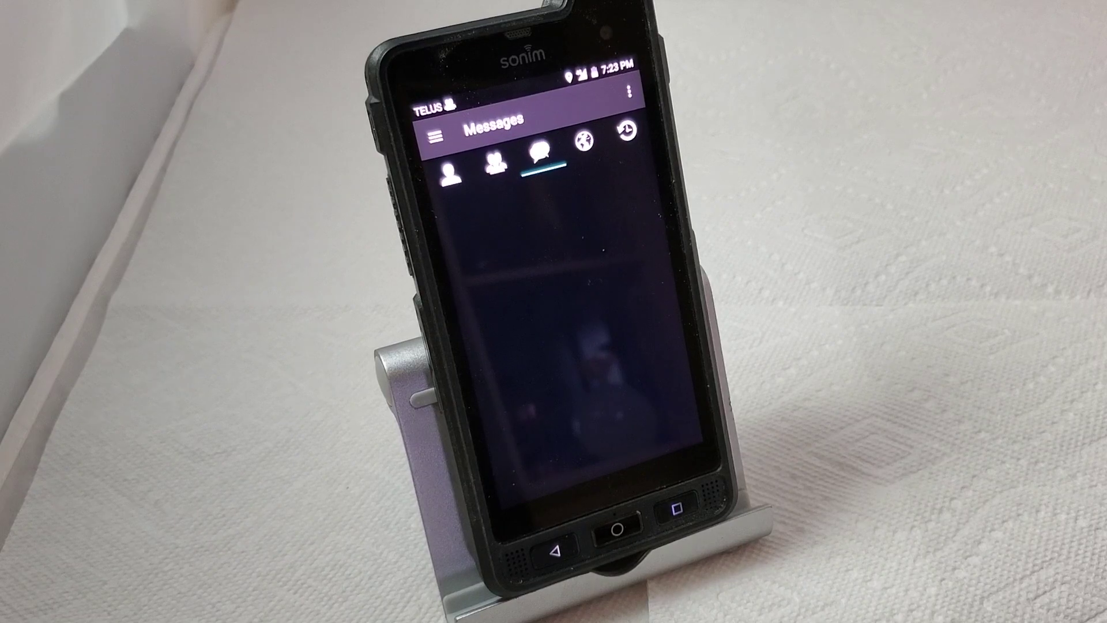
pyautogui.click(450, 173)
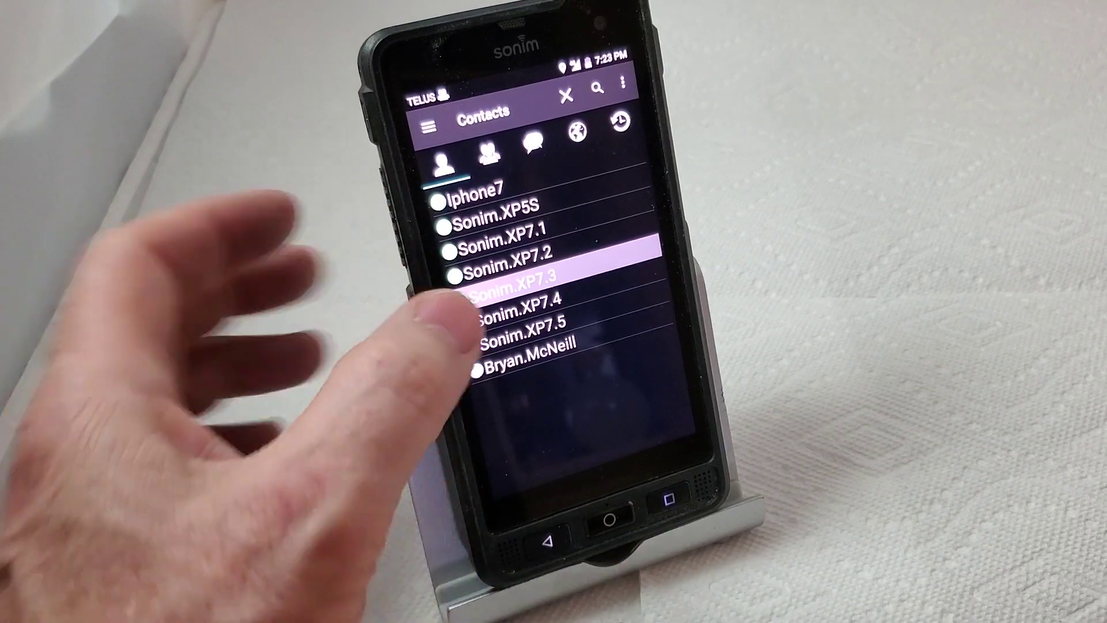
pyautogui.click(488, 275)
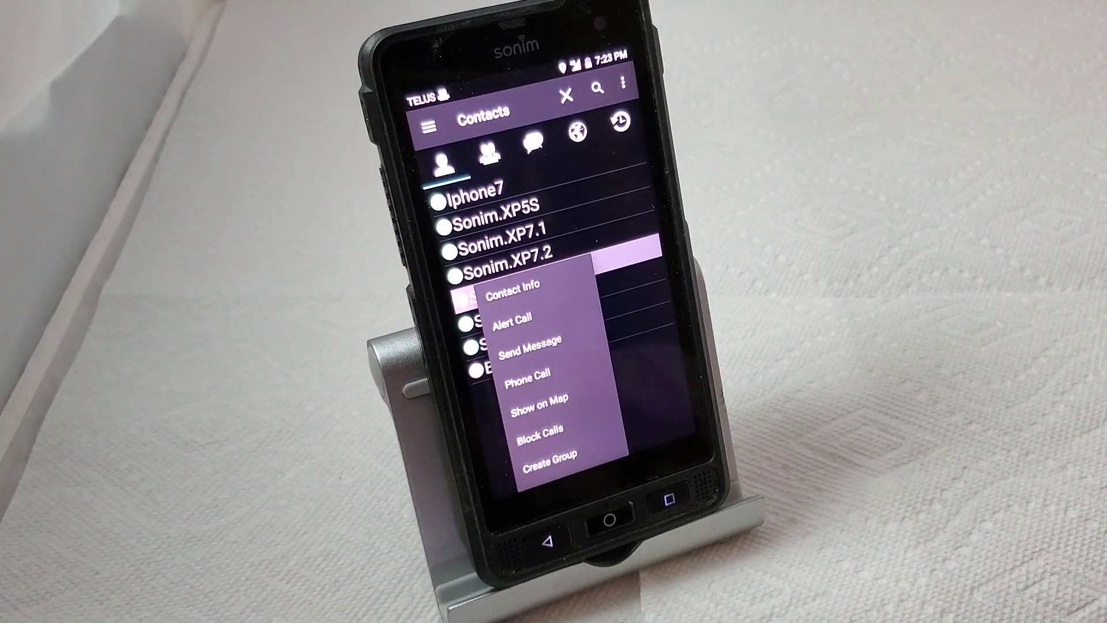
pyautogui.click(530, 346)
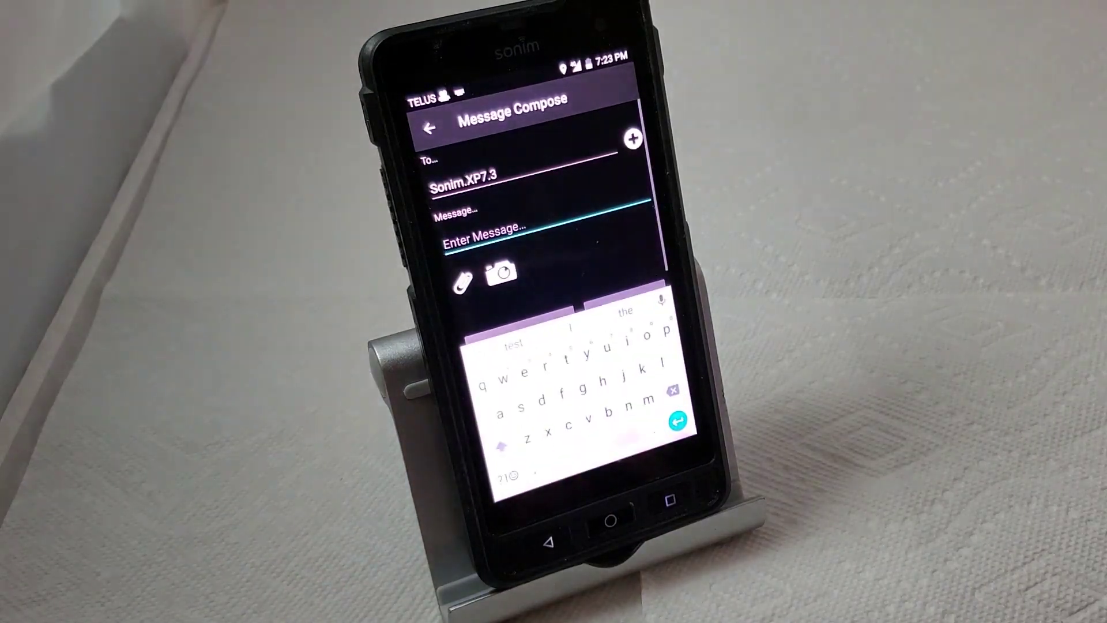
pyautogui.write('d')
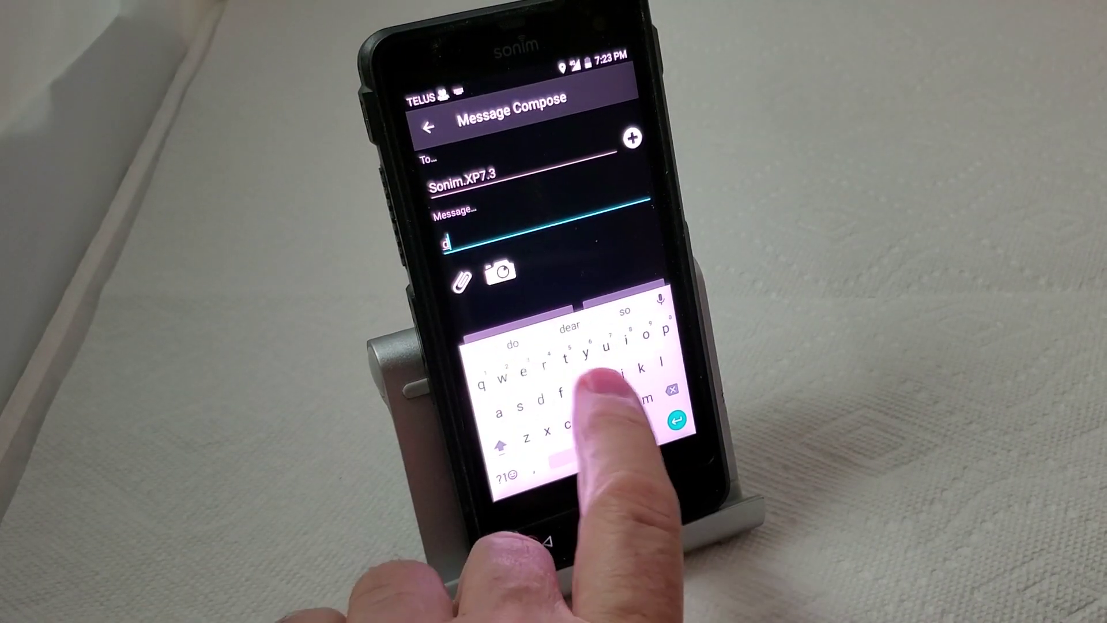
pyautogui.write('hdushfhhr')
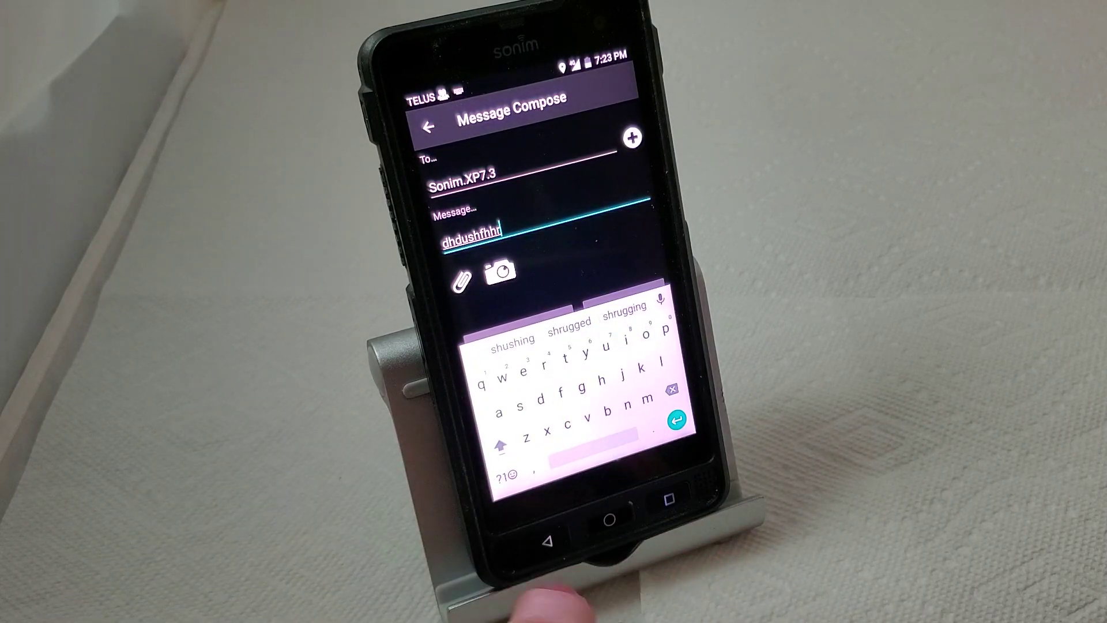
pyautogui.click(547, 540)
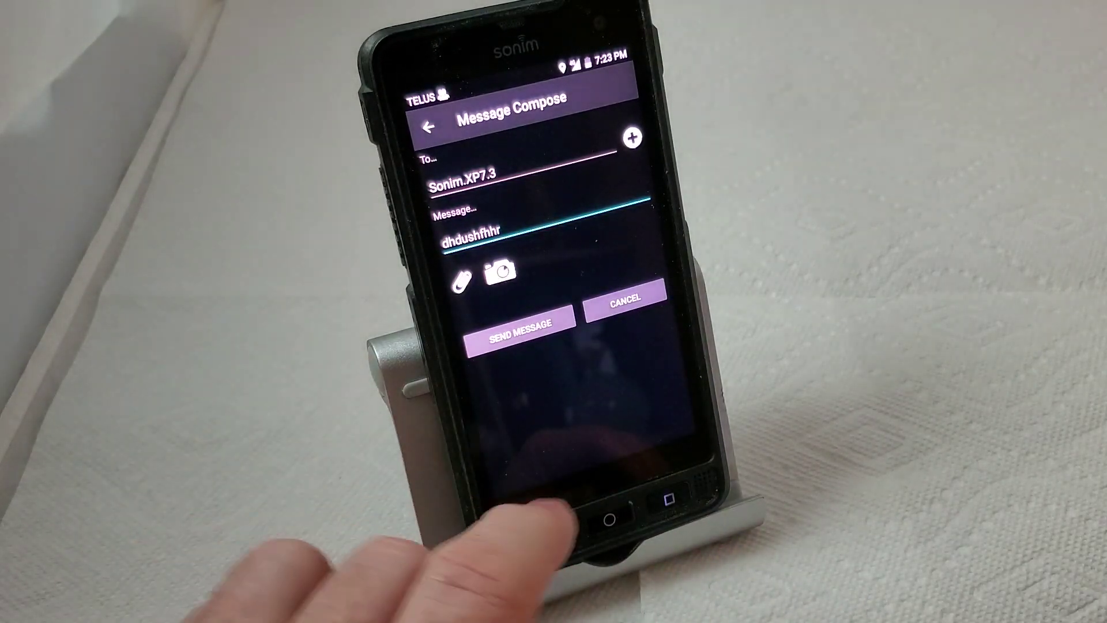
pyautogui.click(520, 330)
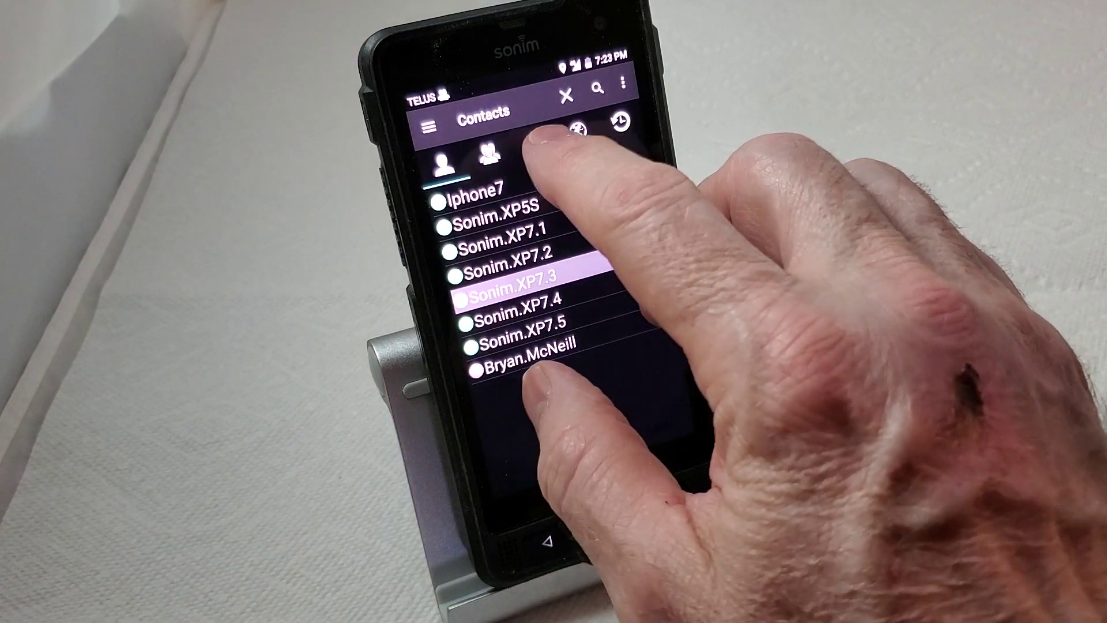
pyautogui.click(534, 140)
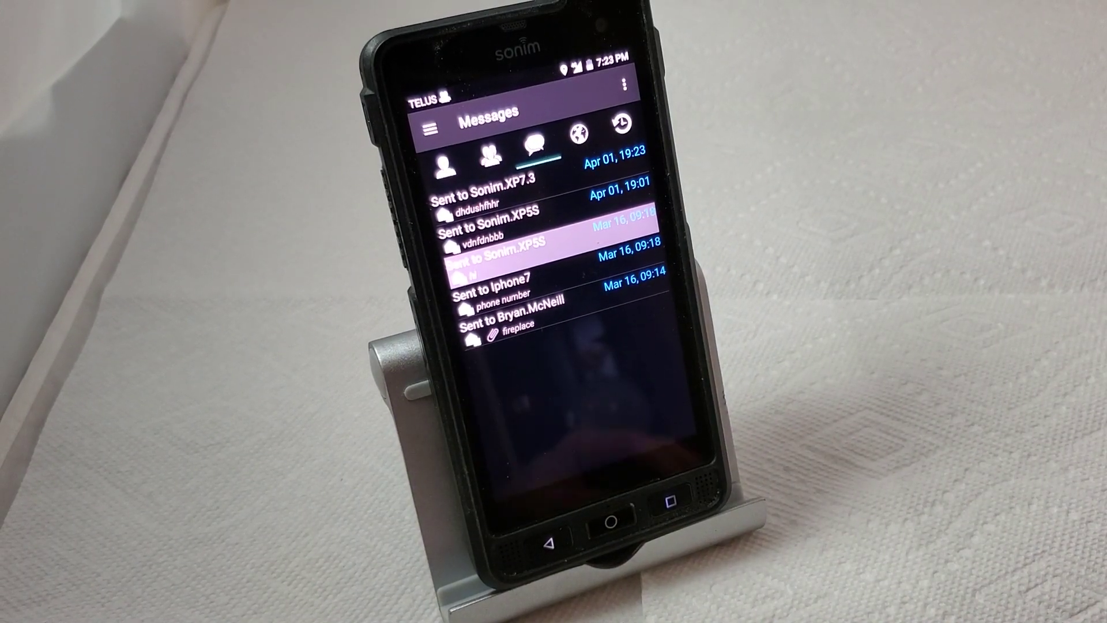
pyautogui.click(546, 540)
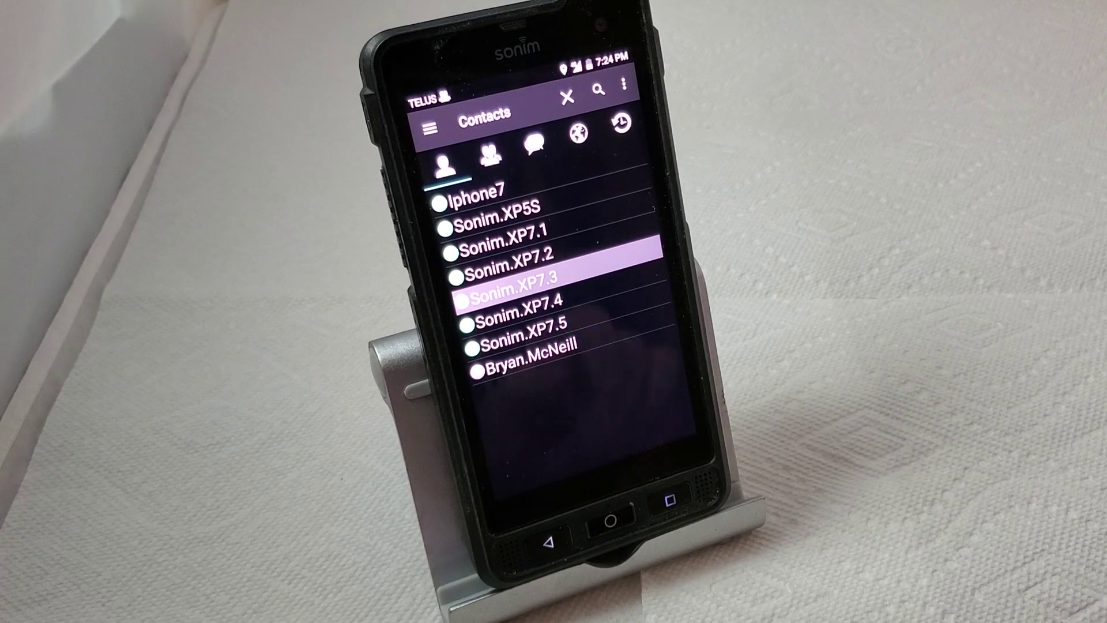
pyautogui.click(578, 132)
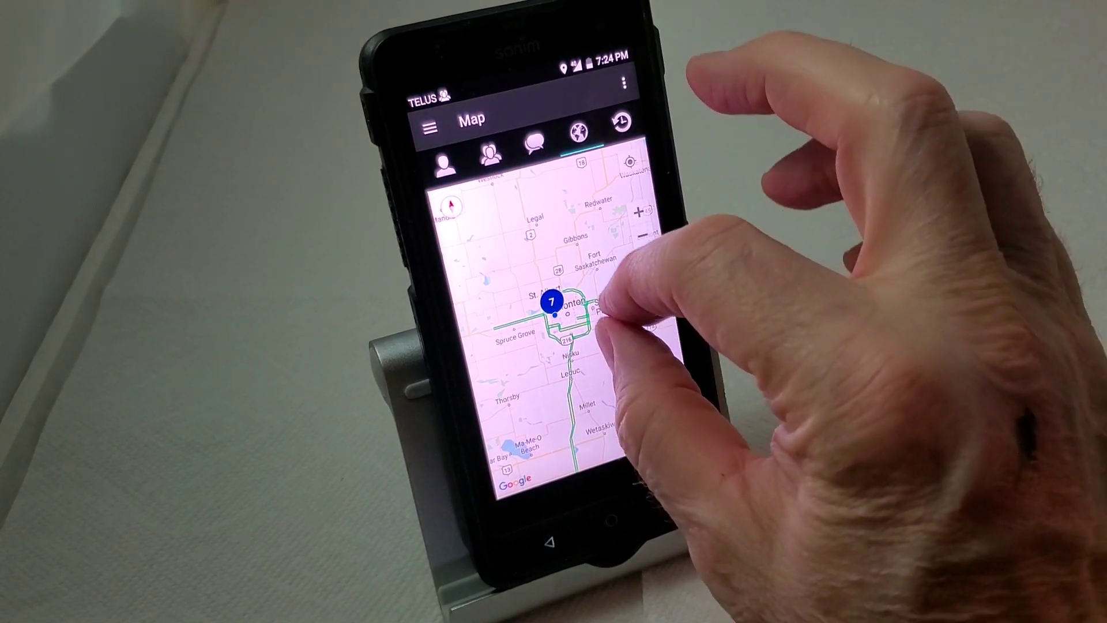
pyautogui.scroll(5, 588, 312)
pyautogui.scroll(-5, 562, 337)
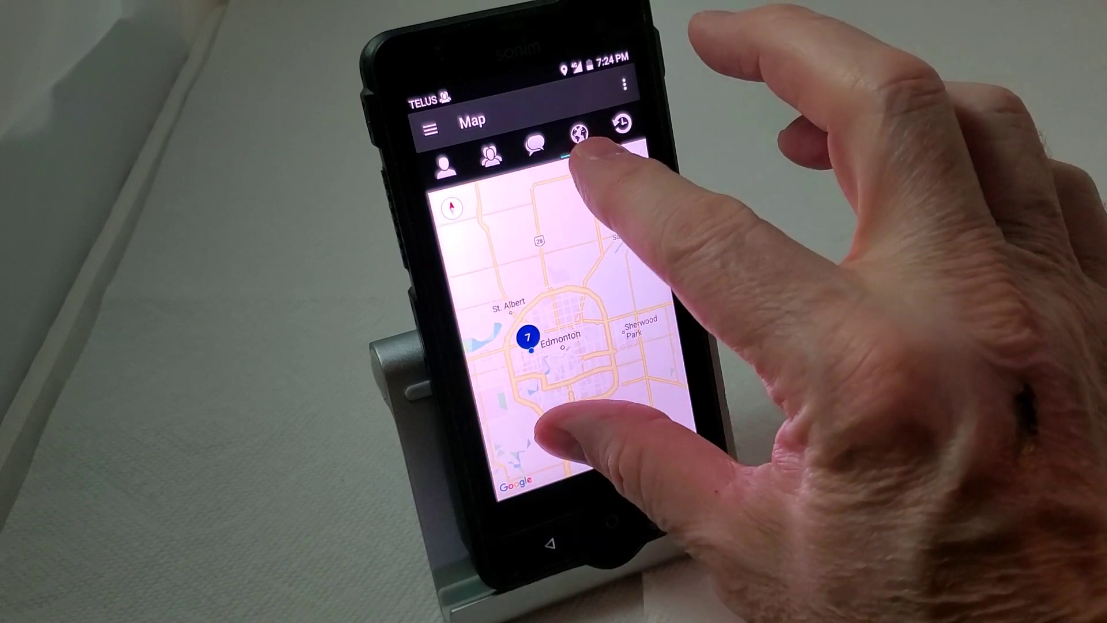
pyautogui.scroll(5, 571, 329)
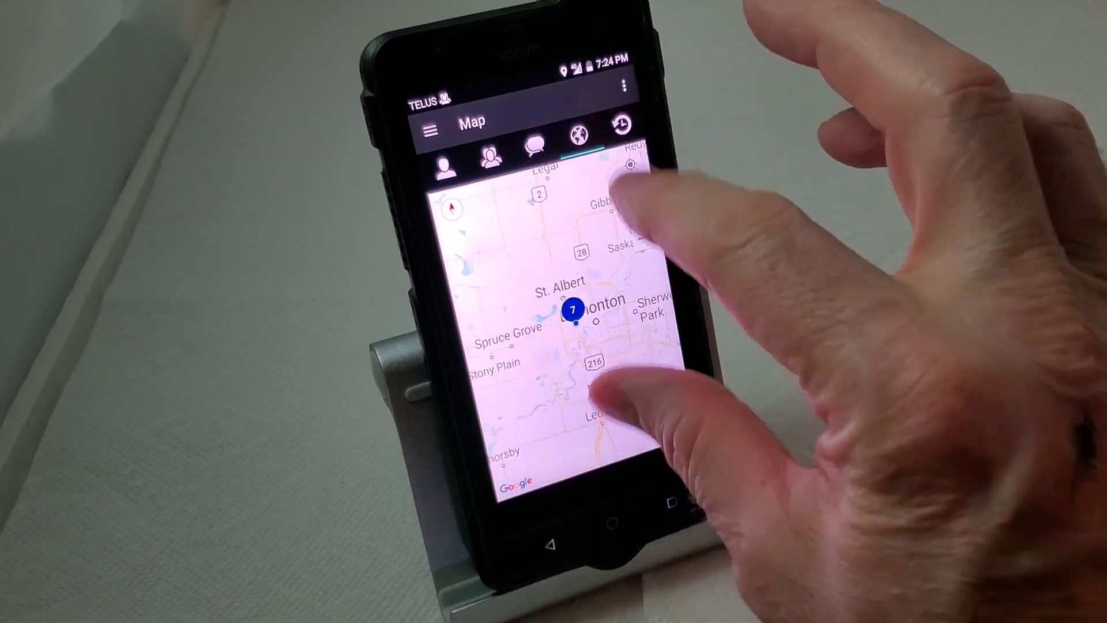
pyautogui.scroll(-3, 571, 329)
pyautogui.scroll(3, 572, 329)
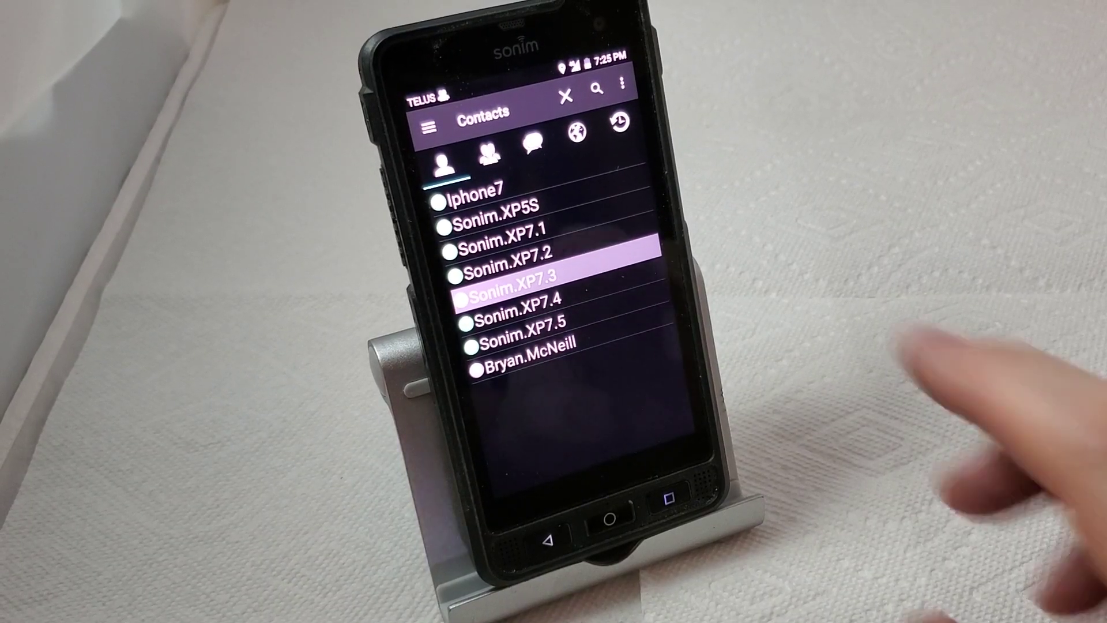
pyautogui.click(619, 122)
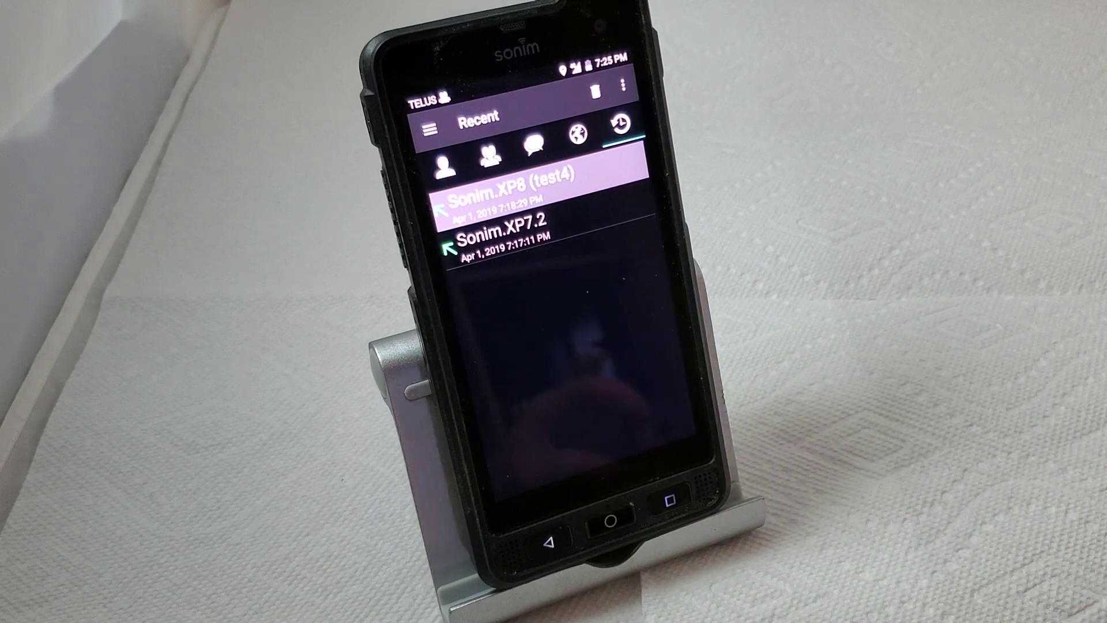